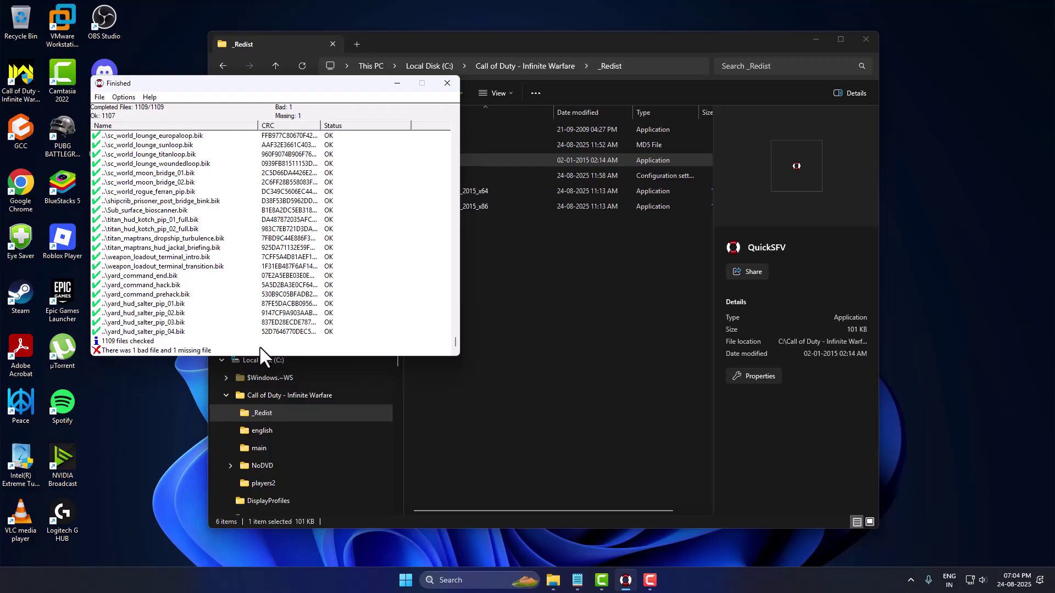
- Search the taskbar for 'windows security' to launch the app while QuickSFV shows its results
click(463, 577)
text(wind)
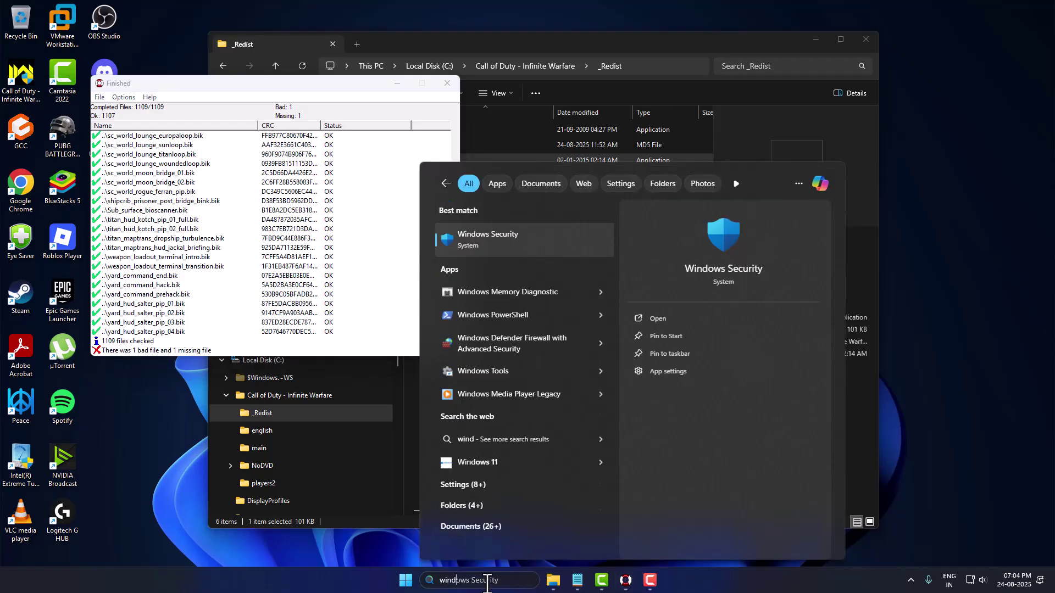
- Launch Windows Security and go to the Virus & threat protection settings page
click(491, 239)
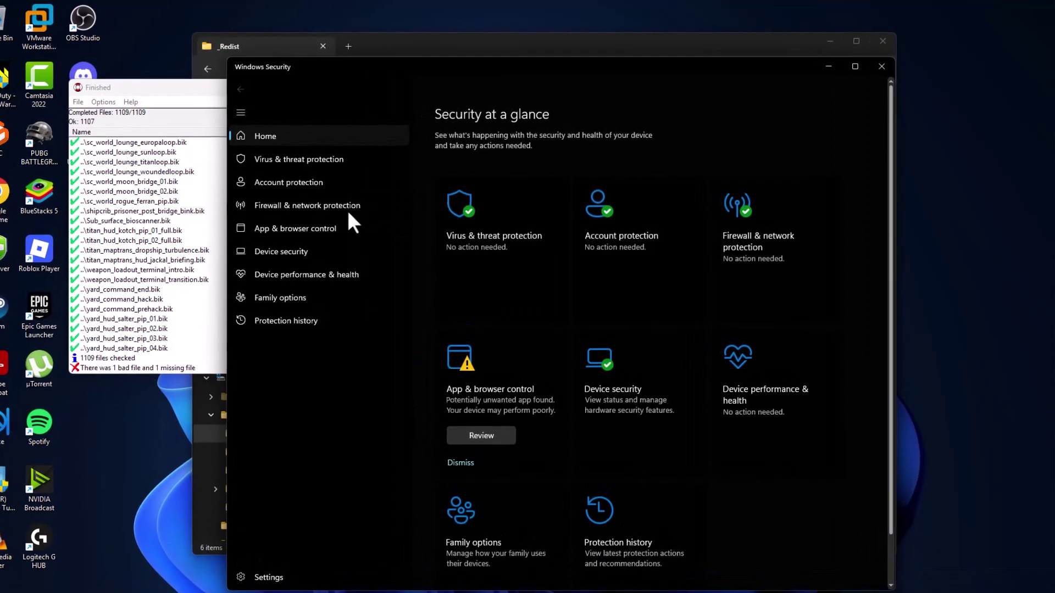
click(299, 163)
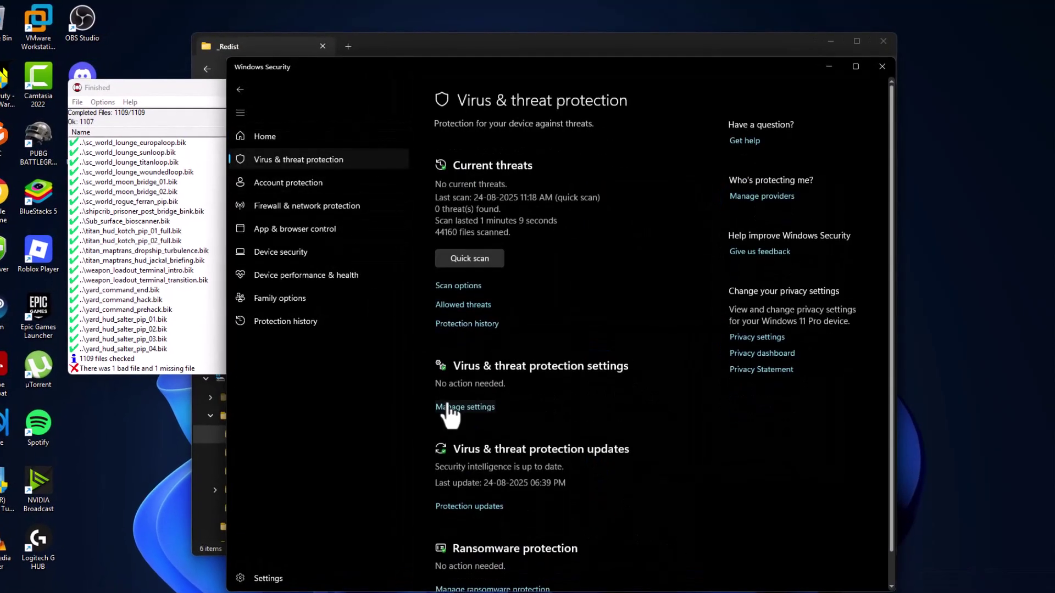
click(468, 408)
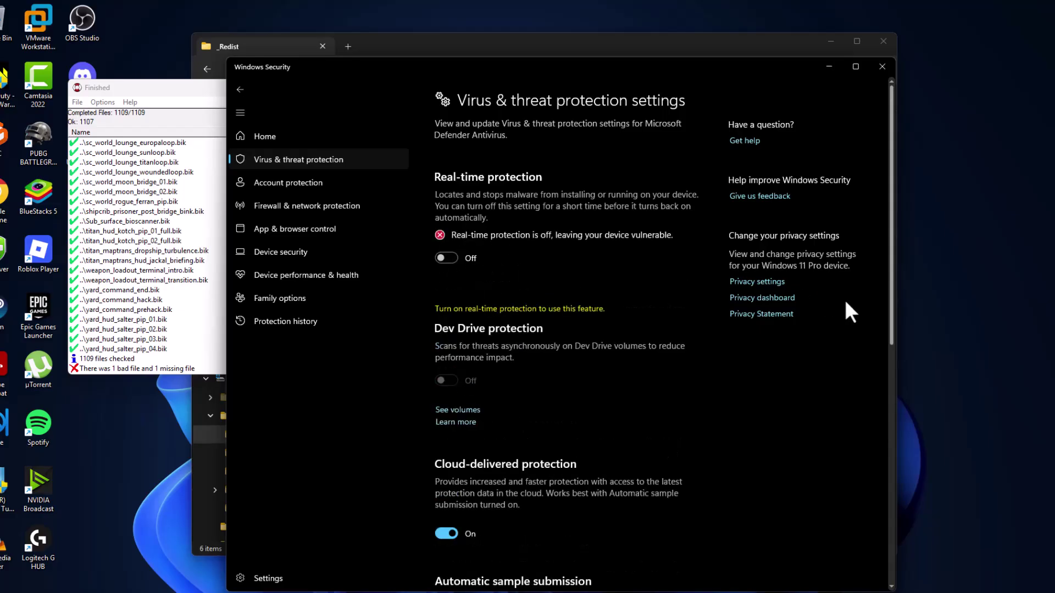
drag(891, 309, 887, 566)
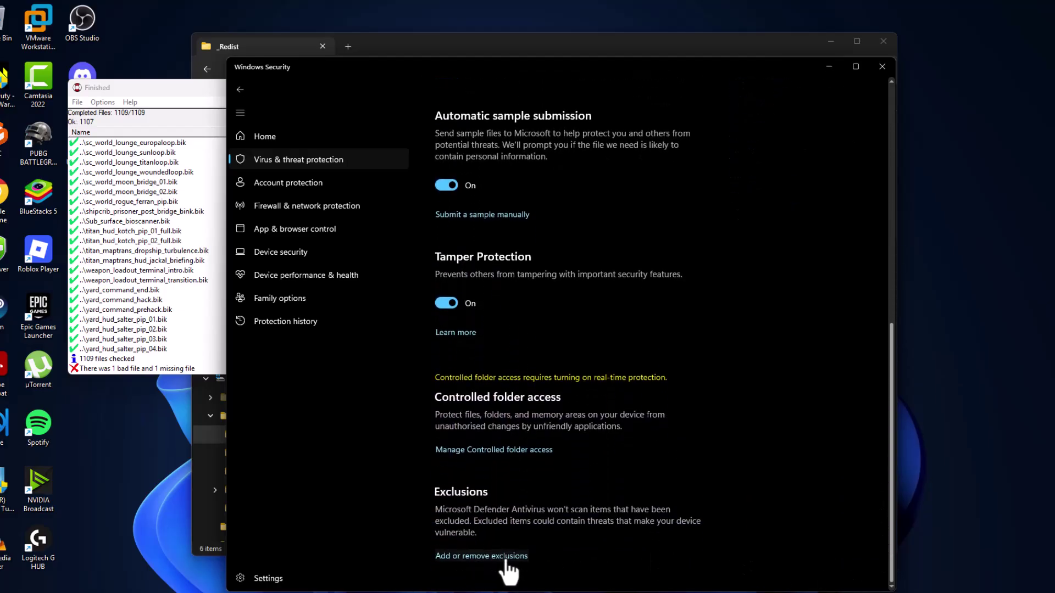
scroll(505, 567, up, 2)
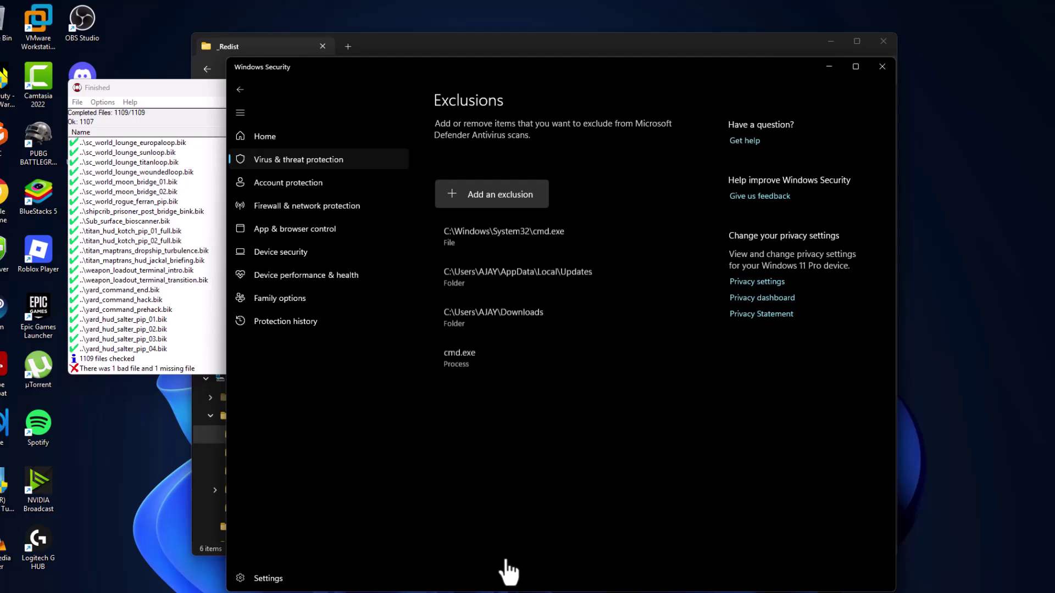
- Add C:\Call of Duty - Infinite Warfare as a folder exclusion and expand its new entry
click(513, 201)
click(495, 239)
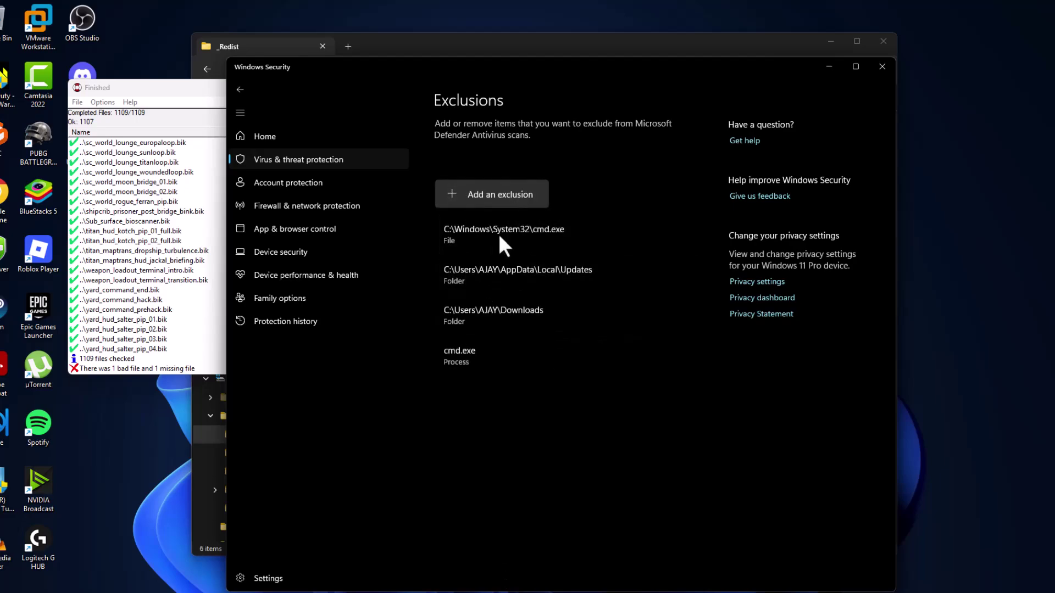
drag(317, 205, 321, 238)
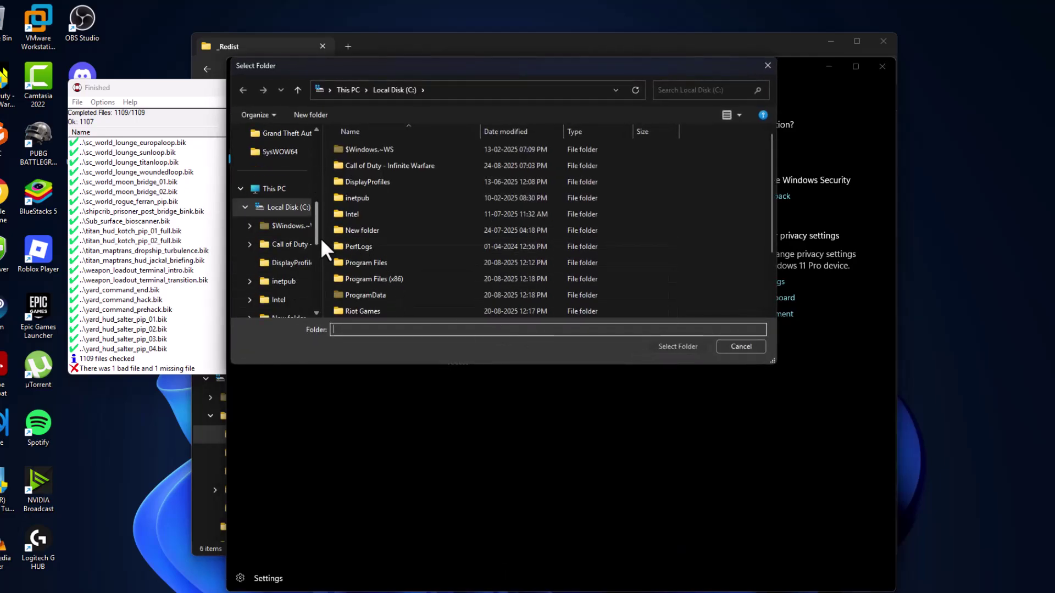
click(273, 190)
double_click(395, 169)
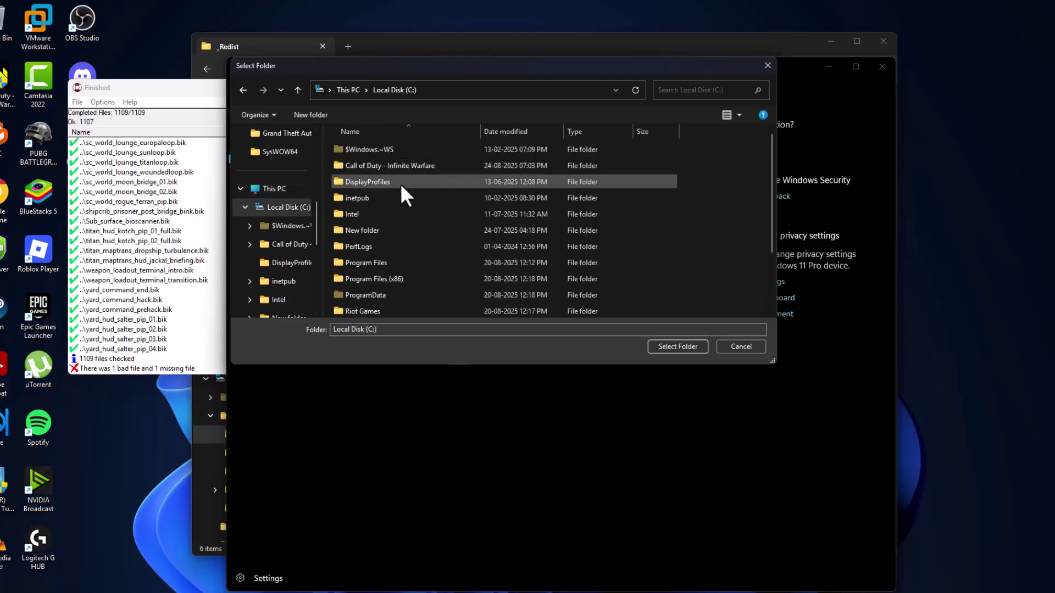
click(367, 167)
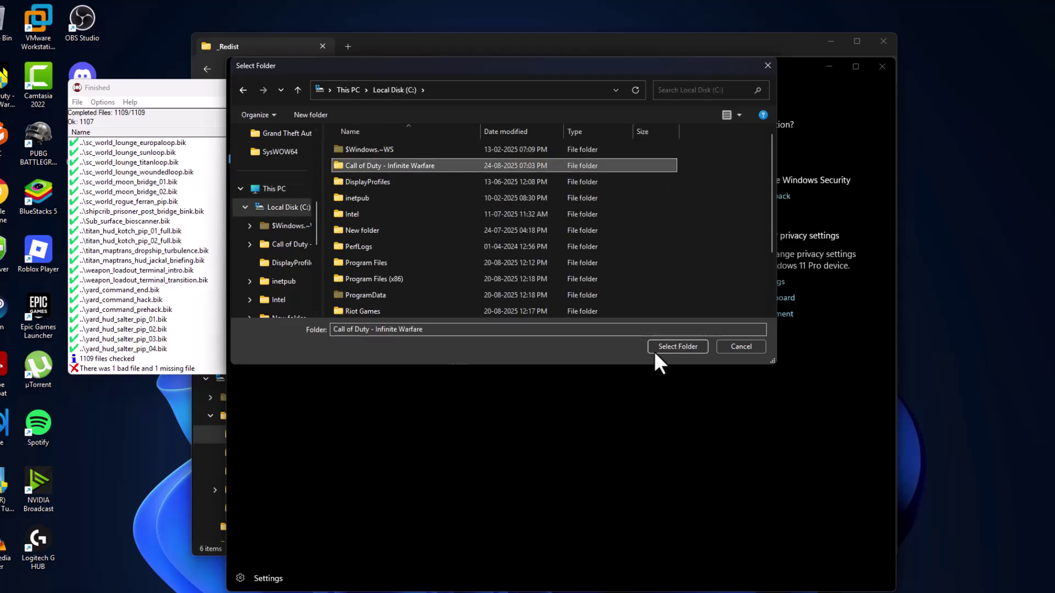
click(669, 348)
click(526, 285)
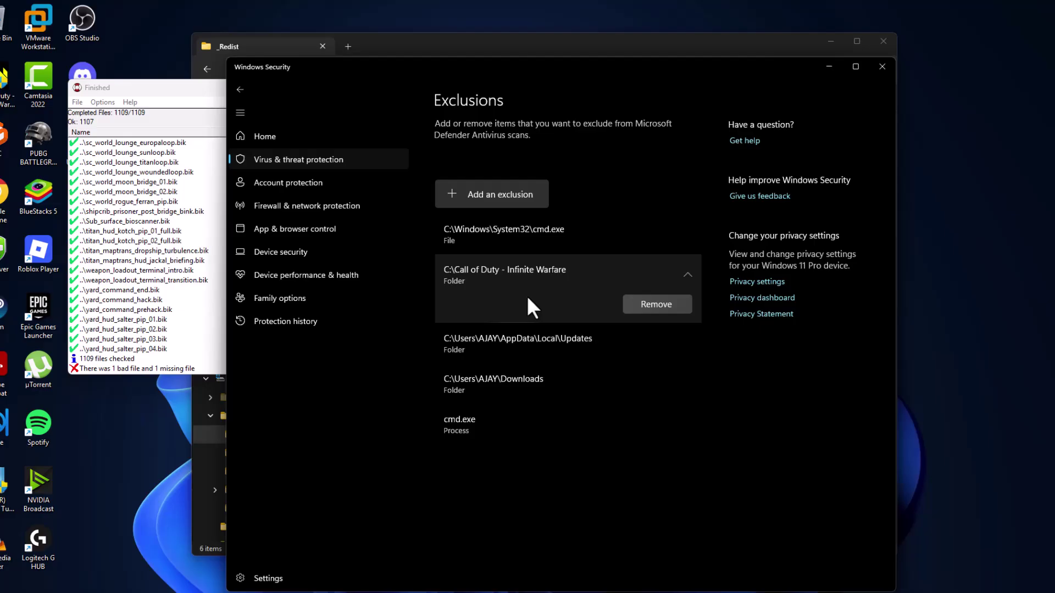
- Go back two pages to Virus & threat protection and bring up Protection history
click(248, 92)
scroll(238, 92, down, 1)
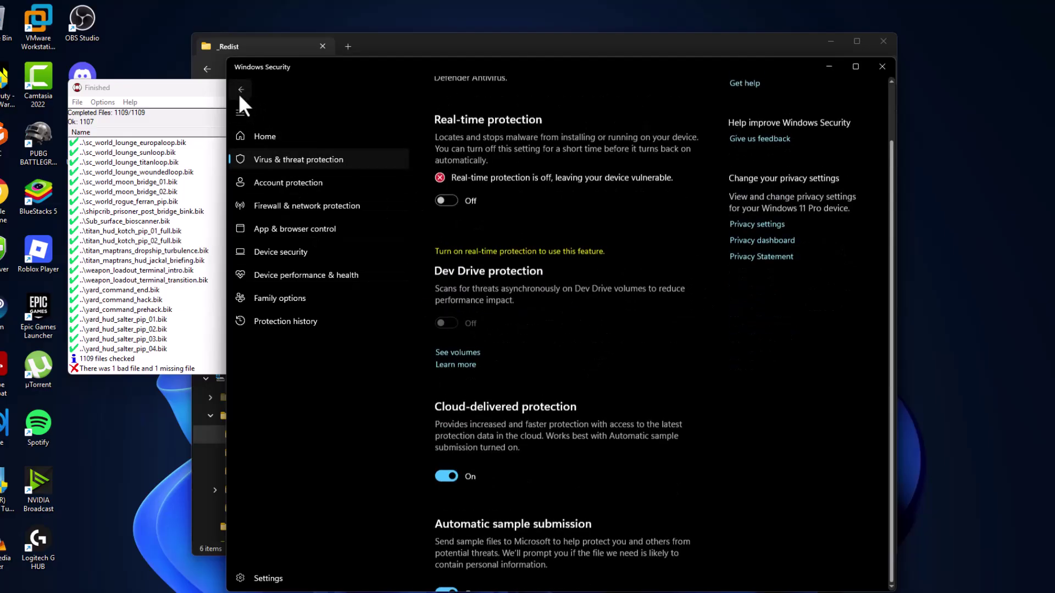
click(239, 93)
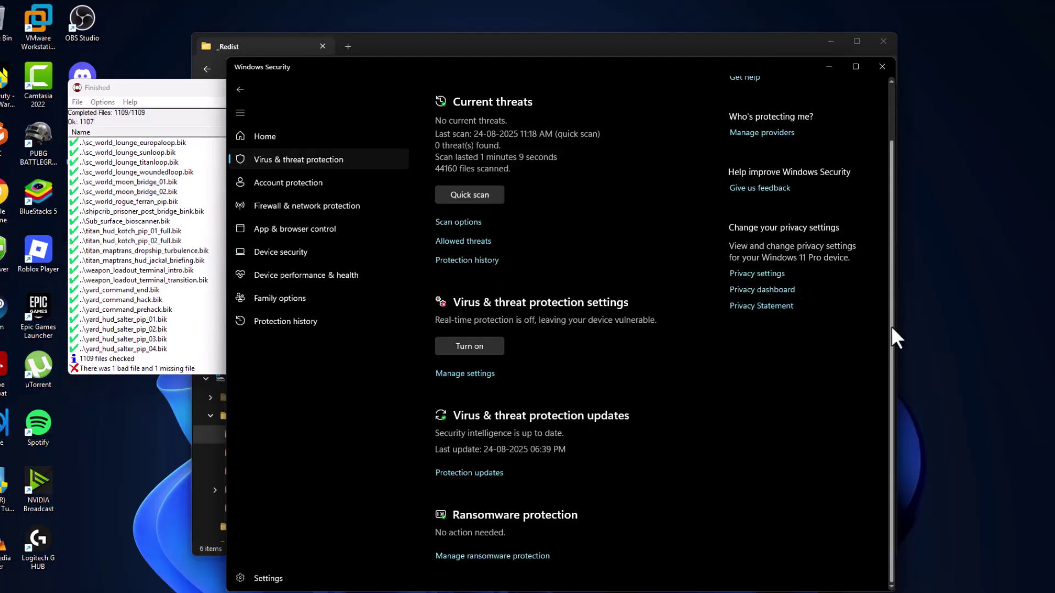
drag(891, 326, 884, 257)
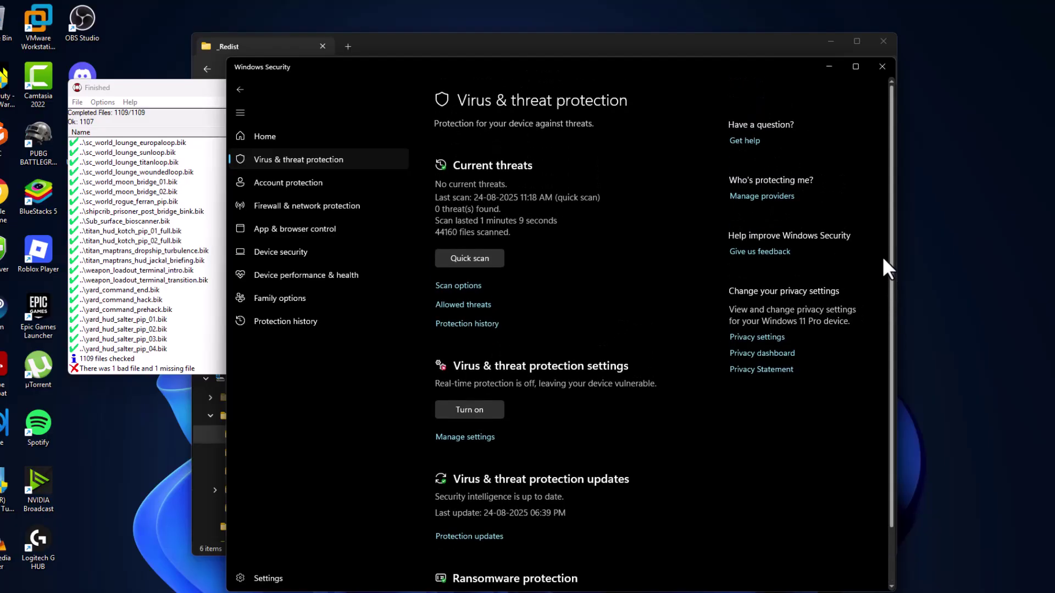
click(477, 325)
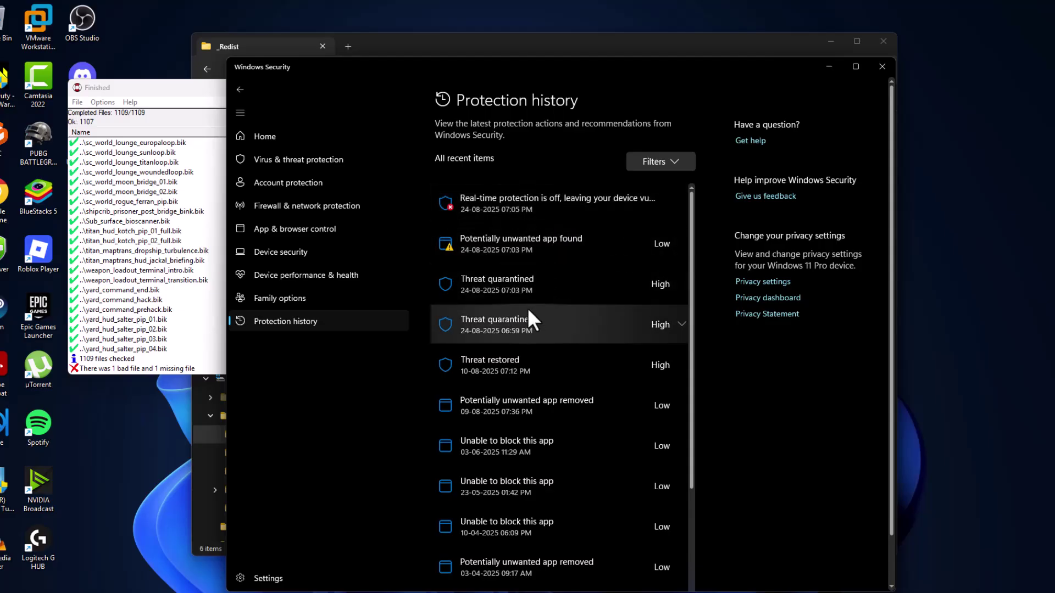
- Allow the flagged steam_api.dll potentially unwanted app on the device, then collapse its entry
click(518, 215)
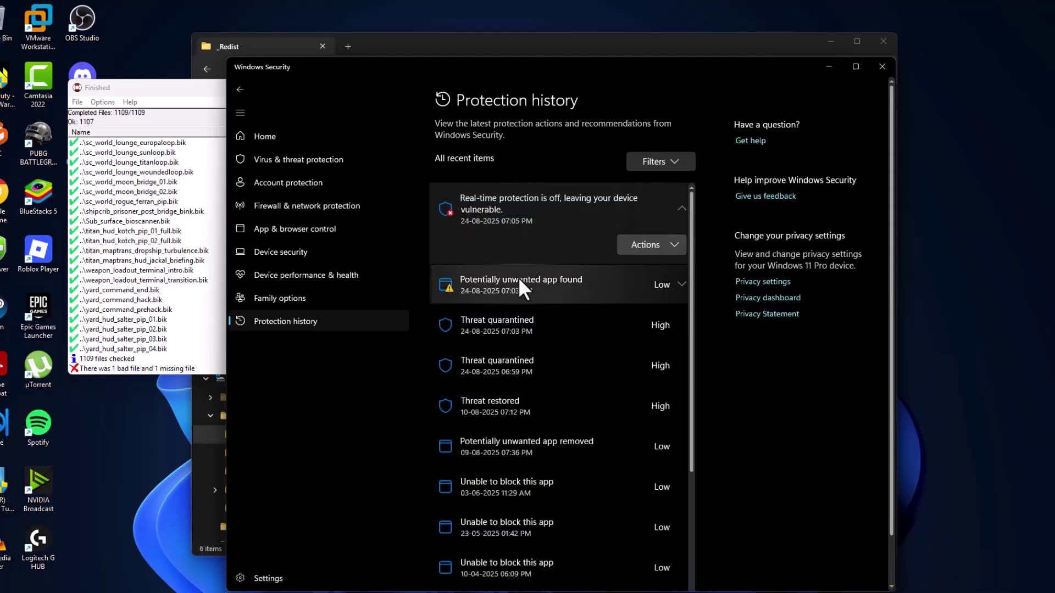
click(519, 277)
click(520, 243)
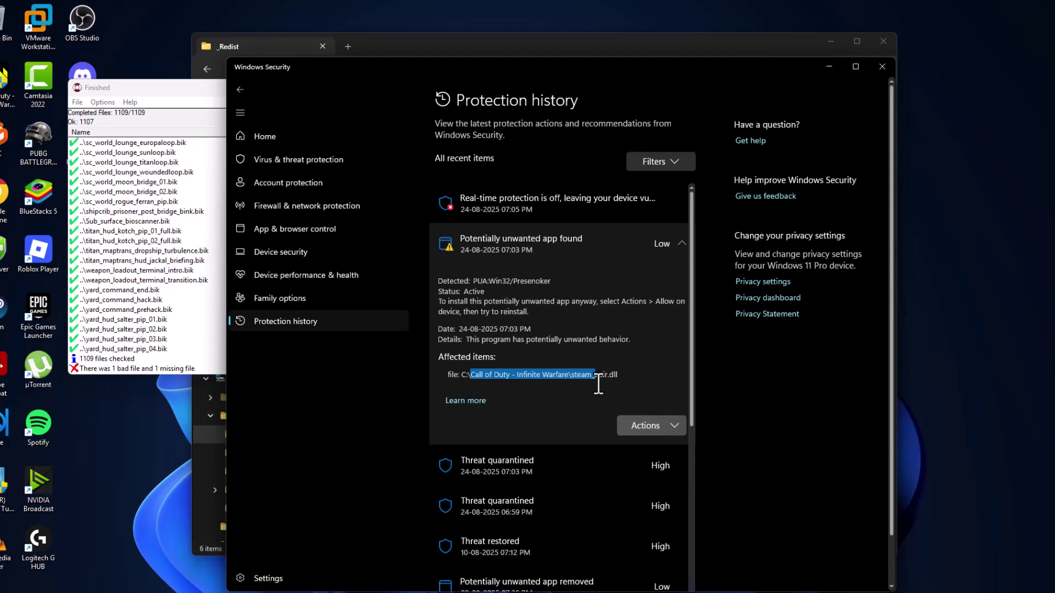
drag(472, 376, 620, 377)
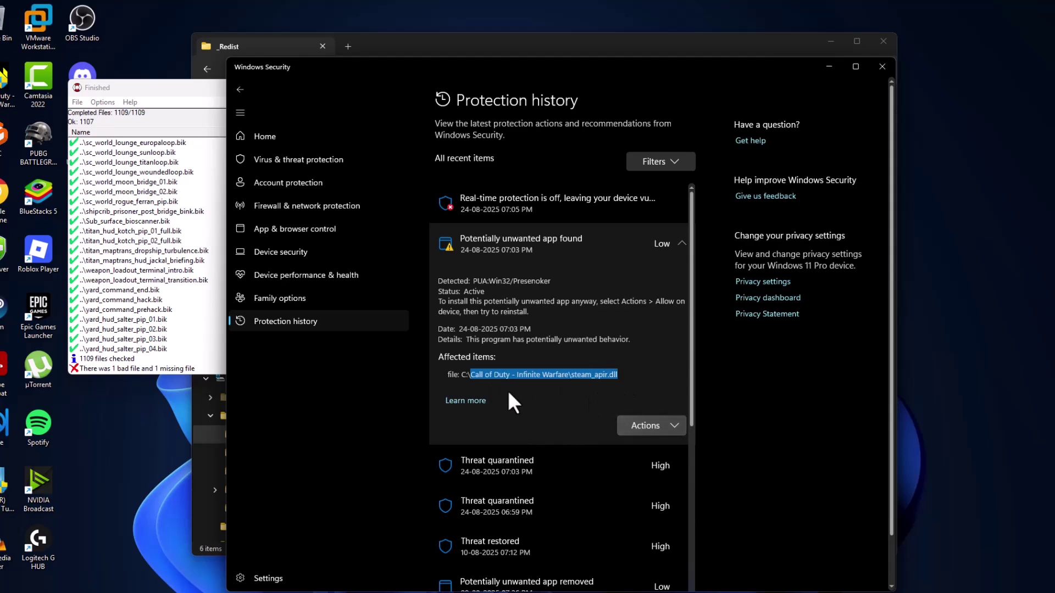
click(664, 426)
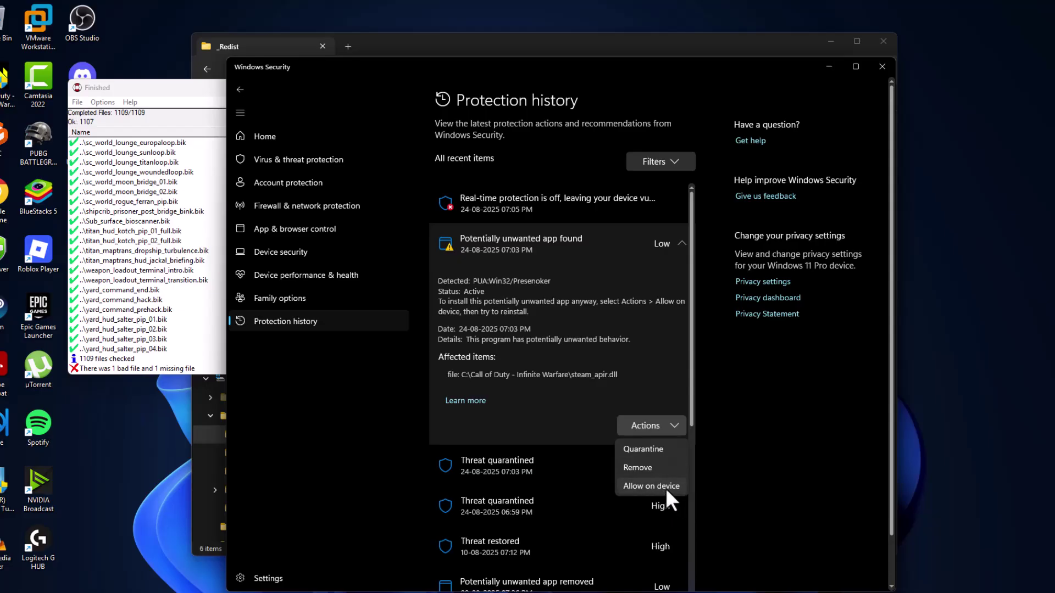
click(669, 487)
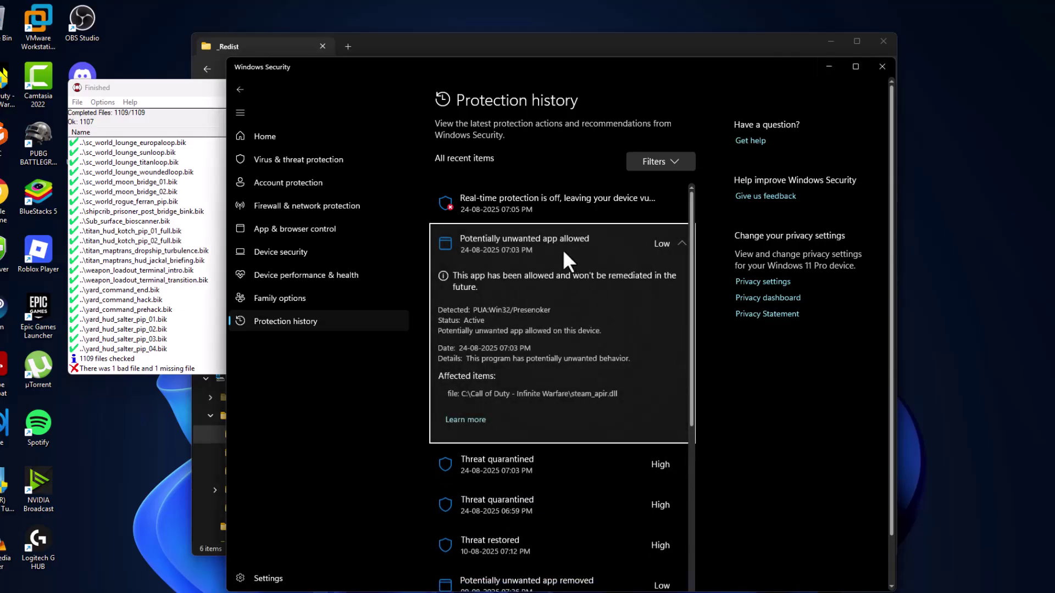
click(567, 248)
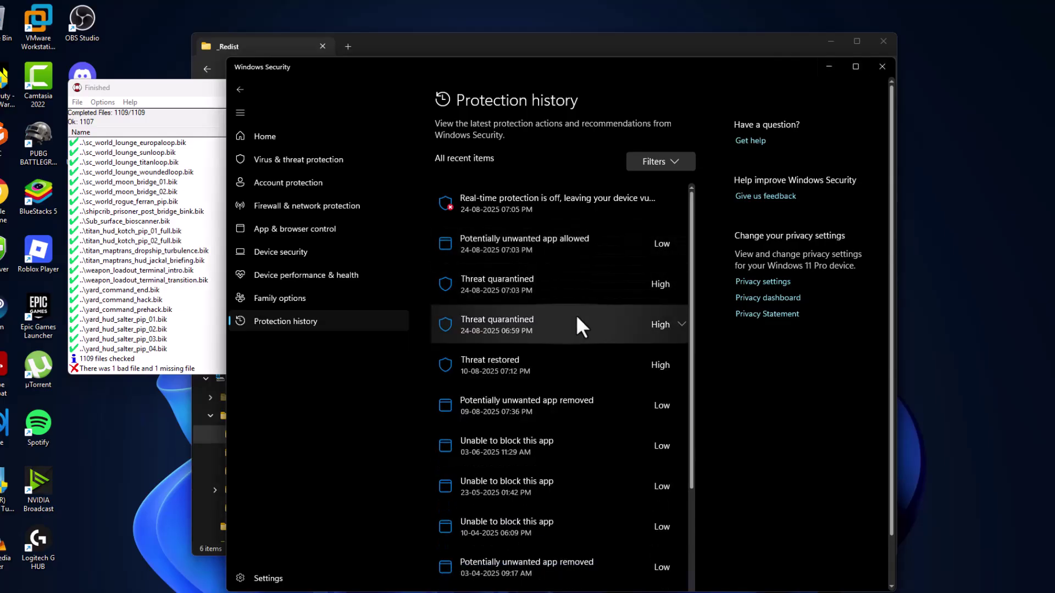
- Restore the quarantined sdkencryptedappticket.dll from the 07:03 PM threat entry
click(523, 288)
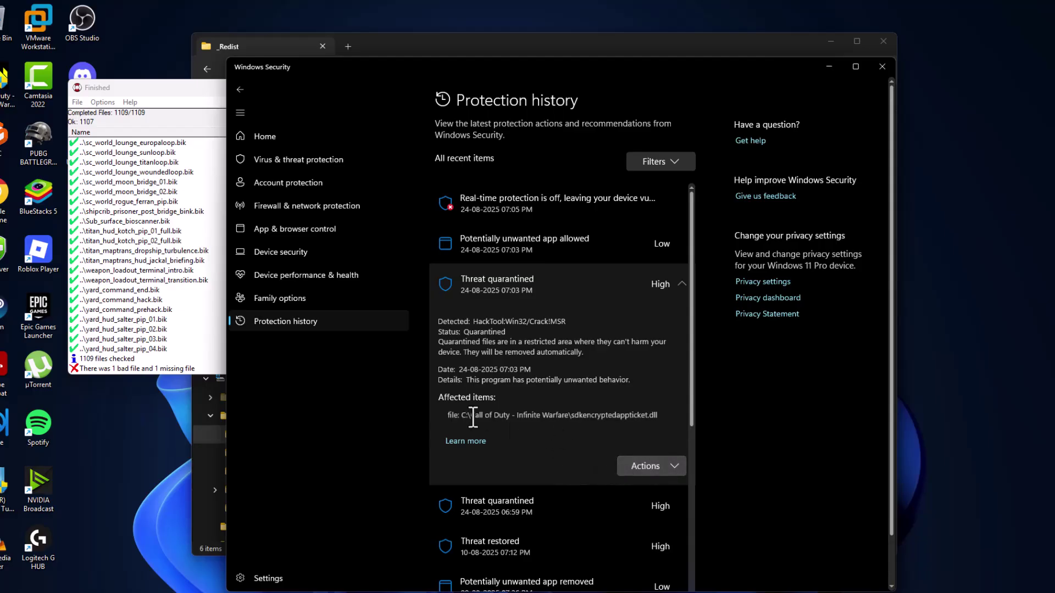
drag(470, 416, 658, 415)
click(645, 468)
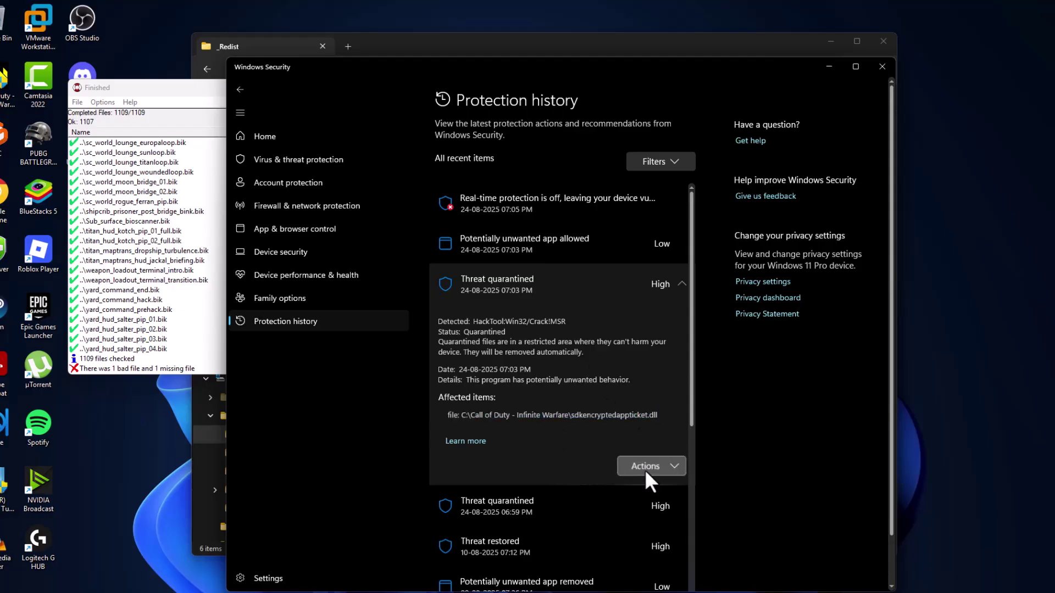
click(656, 491)
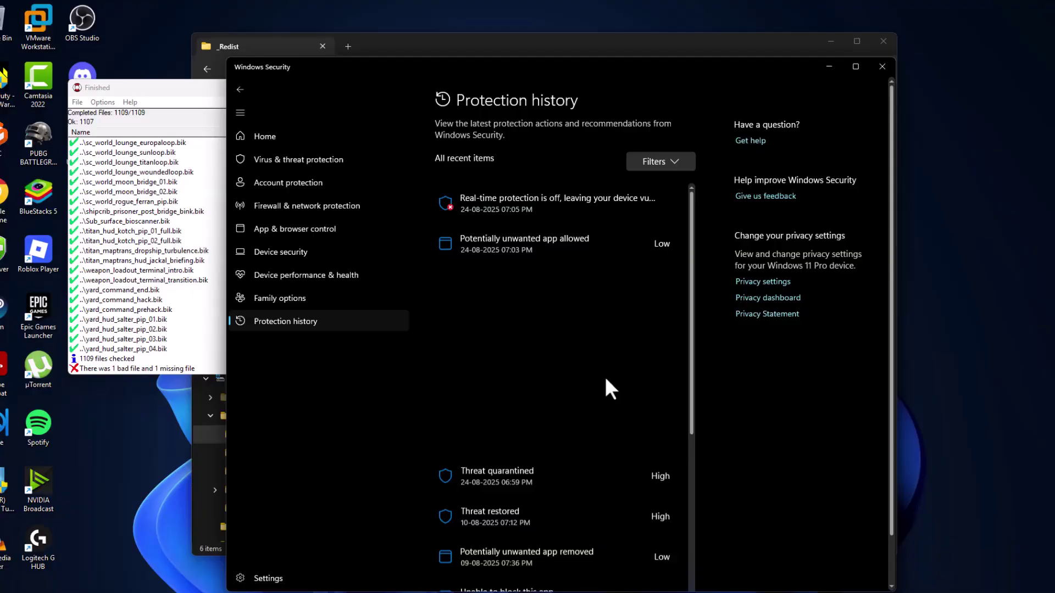
click(589, 280)
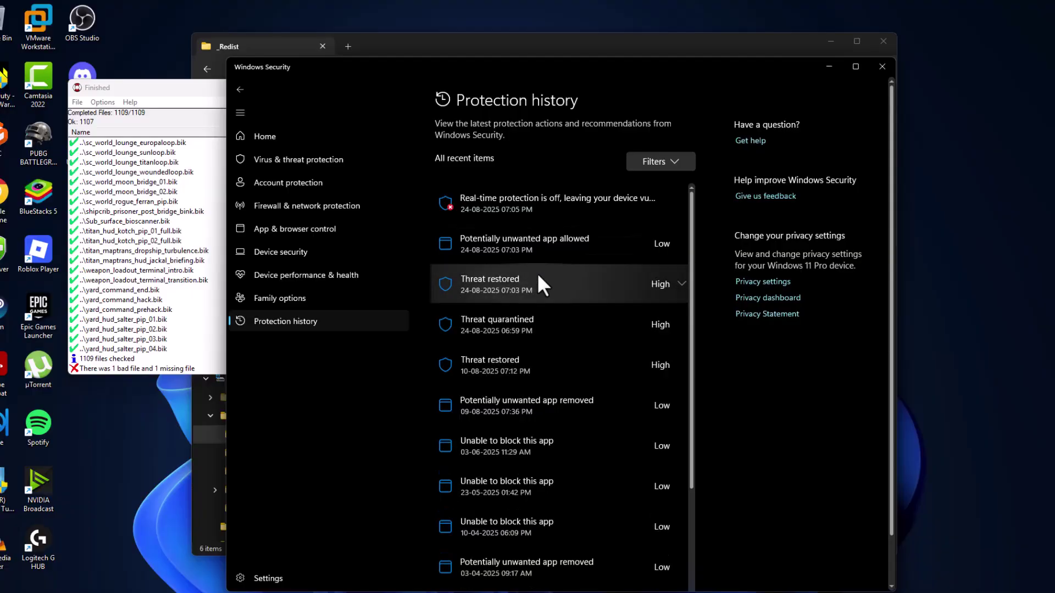
- Restore the quarantined steam_api64r.dll from the 06:59 threat entry
click(488, 319)
drag(478, 460, 624, 460)
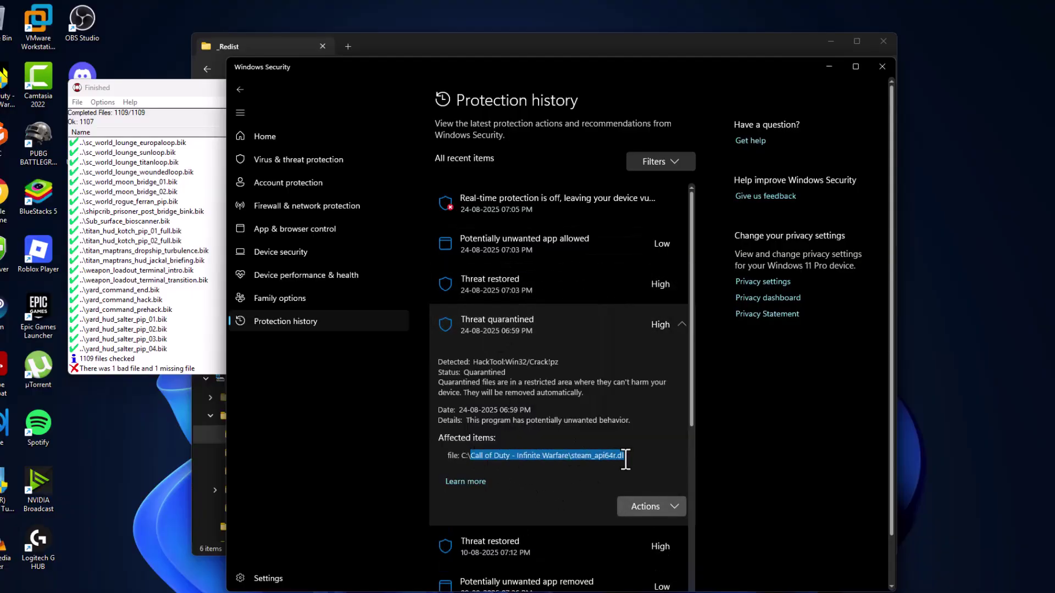
click(651, 508)
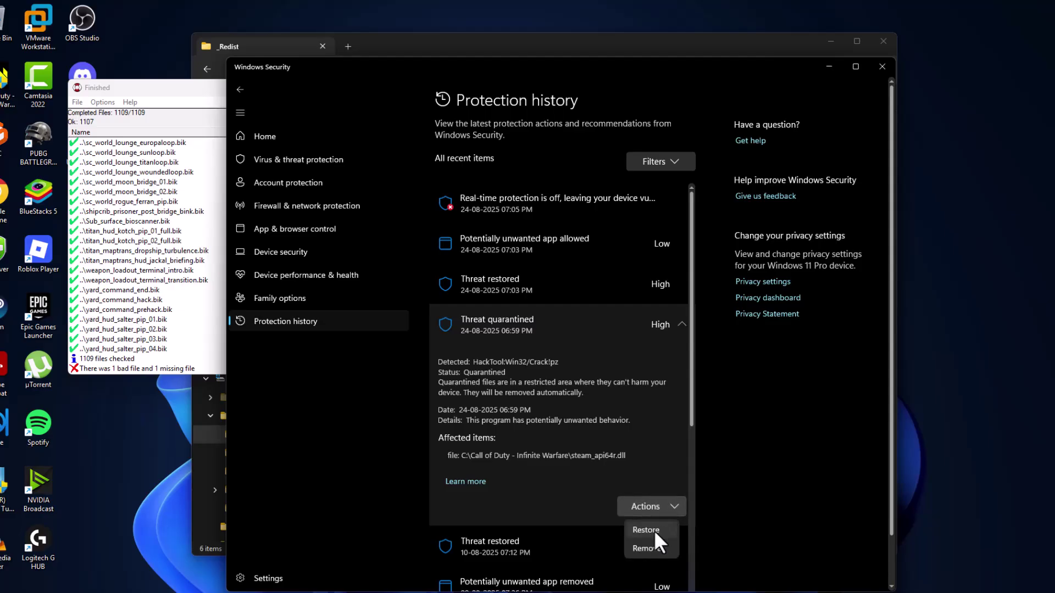
click(646, 530)
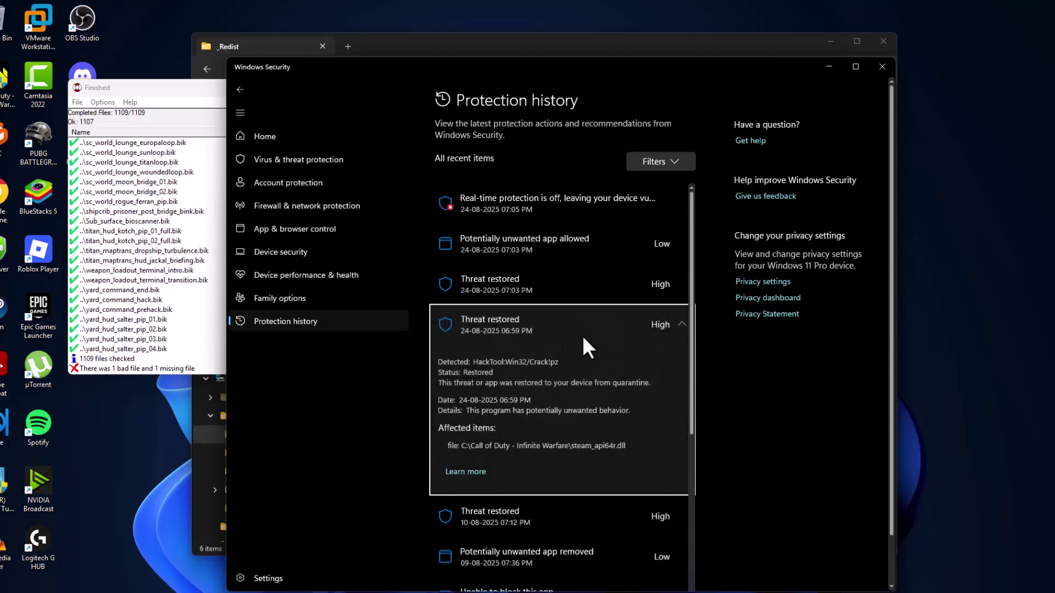
click(564, 328)
- Review the 10-08 Threat restored entry for setup-fixed.exe
click(534, 370)
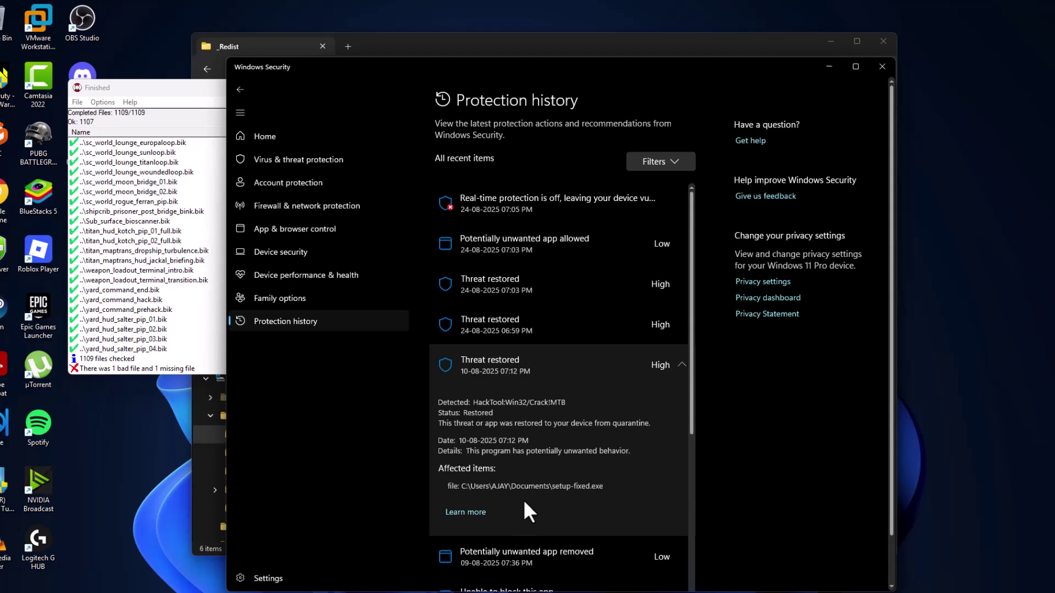
drag(604, 487, 539, 489)
click(580, 356)
scroll(537, 322, down, 1)
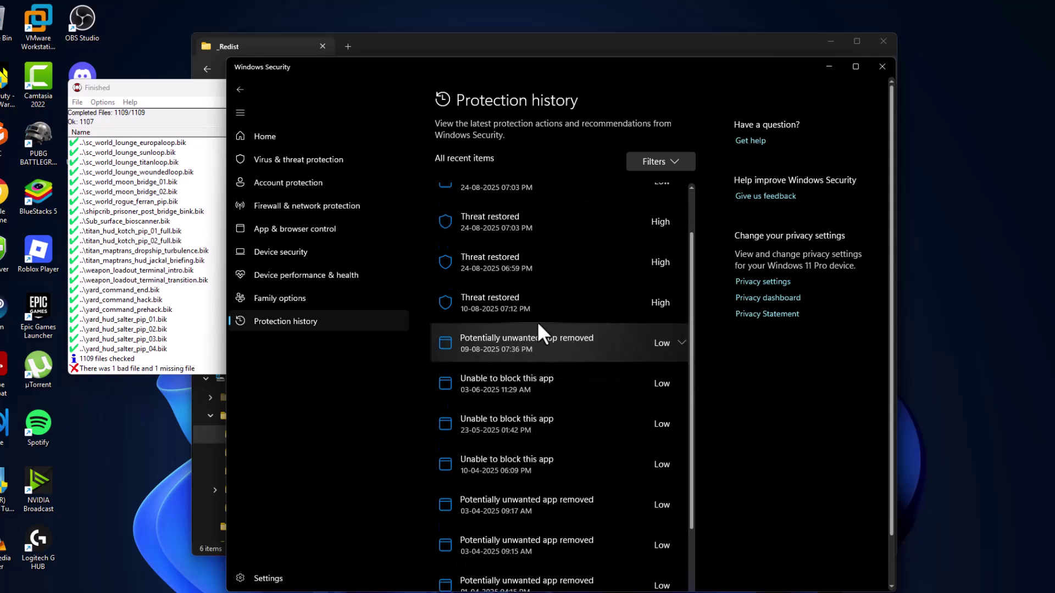
scroll(534, 317, down, 1)
click(535, 318)
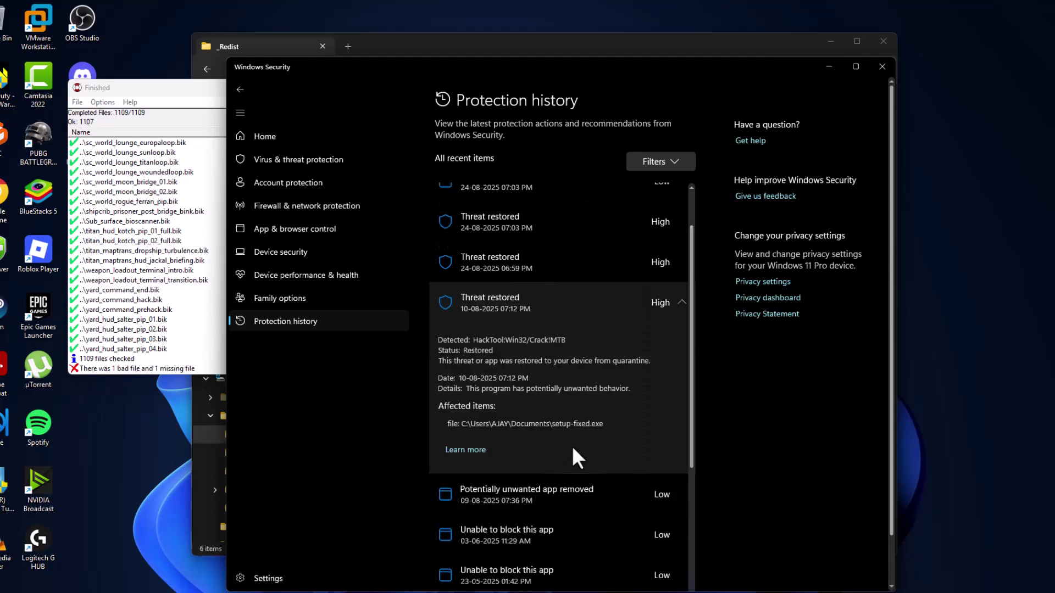
click(567, 303)
- Review the removed, unable-to-block, allowed and restored history entries, ending on 10-08
click(538, 350)
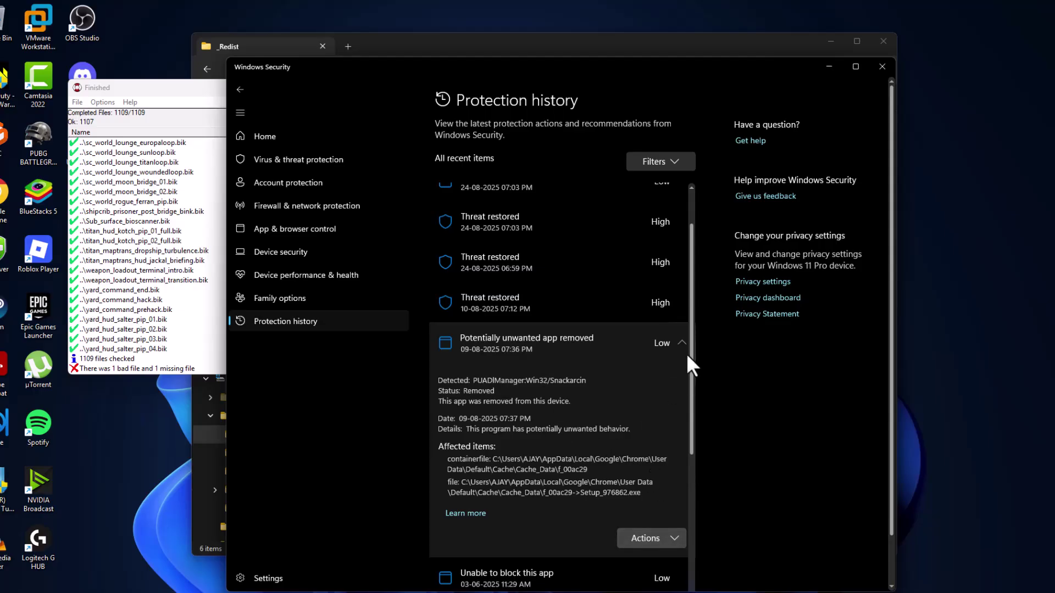
scroll(691, 375, down, 2)
click(630, 251)
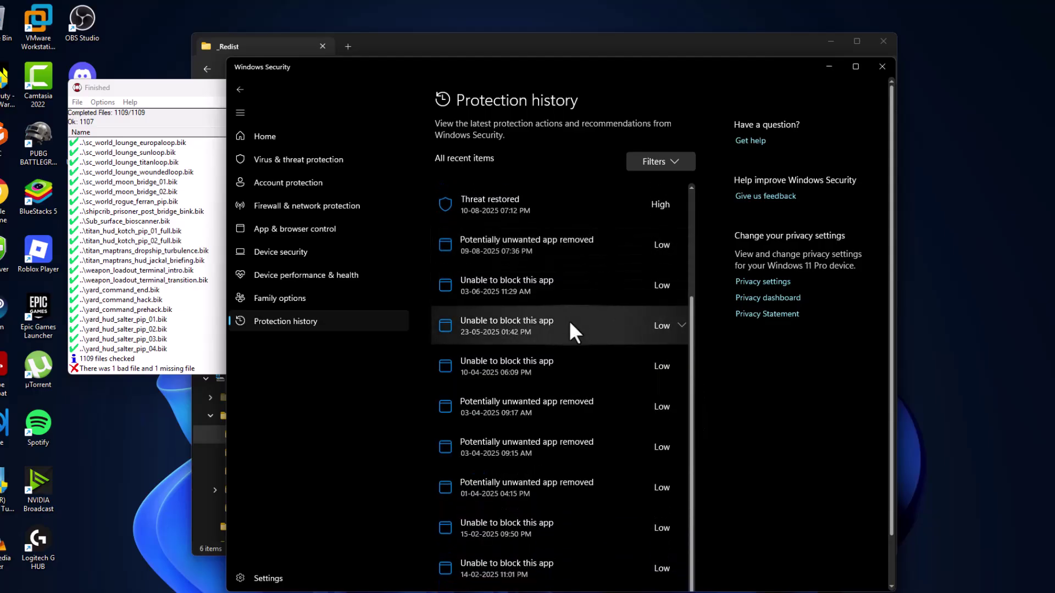
click(569, 324)
click(575, 294)
drag(691, 409, 686, 301)
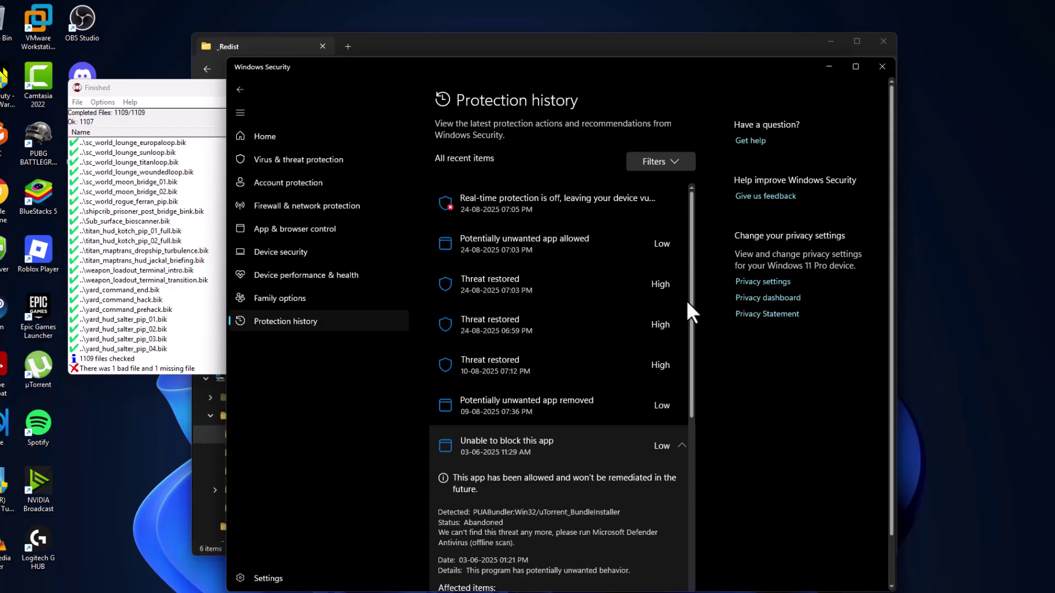
click(544, 253)
click(558, 449)
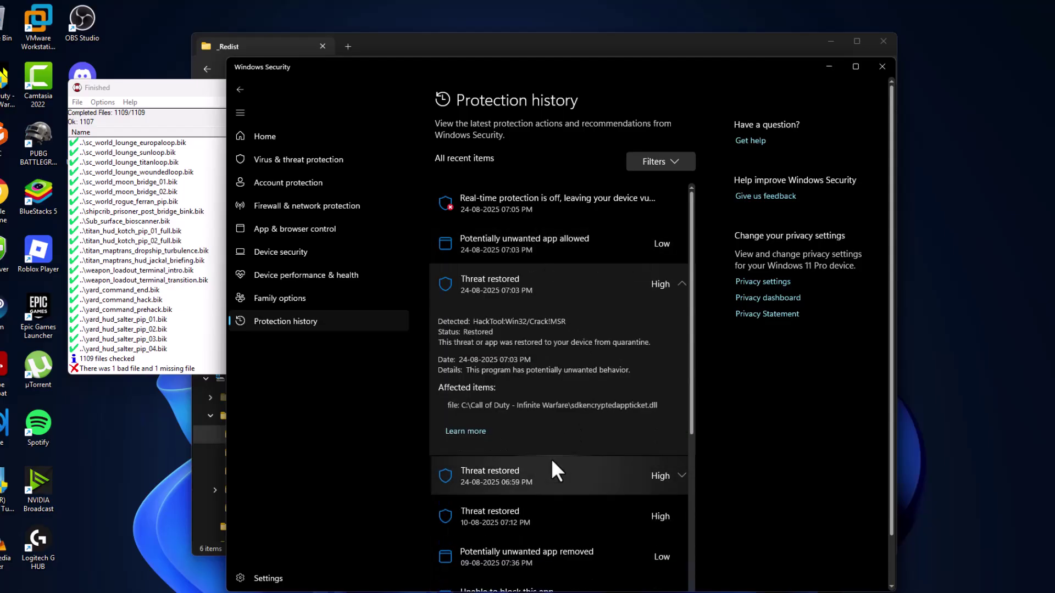
click(551, 474)
click(551, 511)
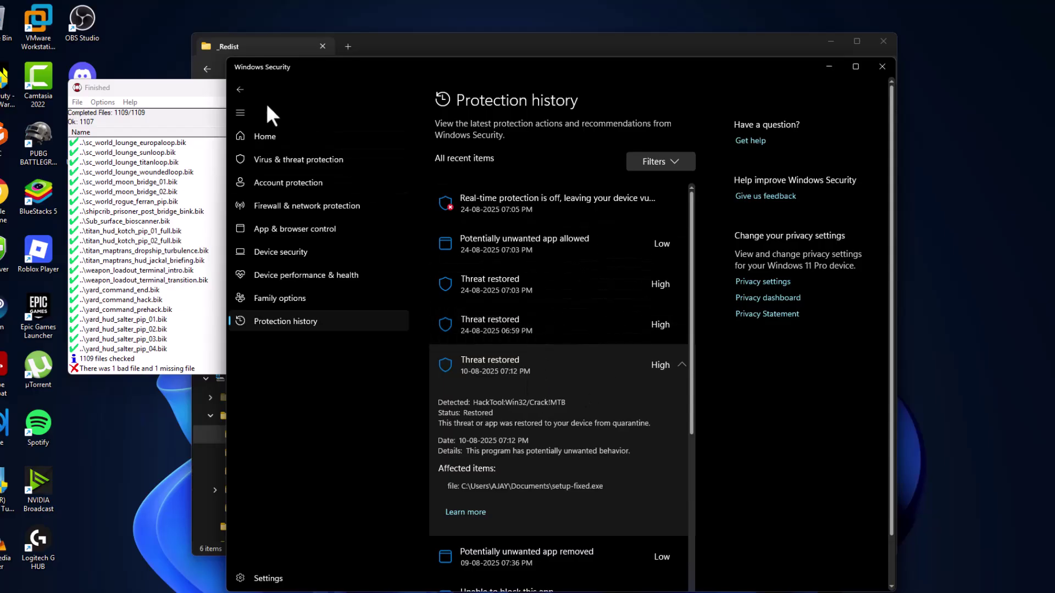
- Revisit the Virus & threat protection settings, then close Windows Security
click(240, 89)
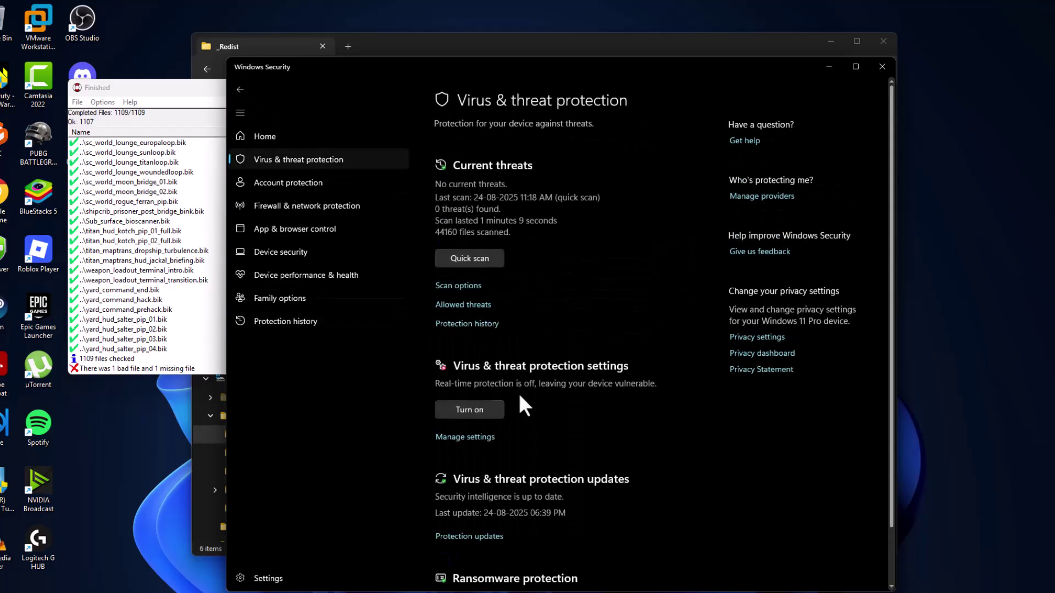
click(487, 438)
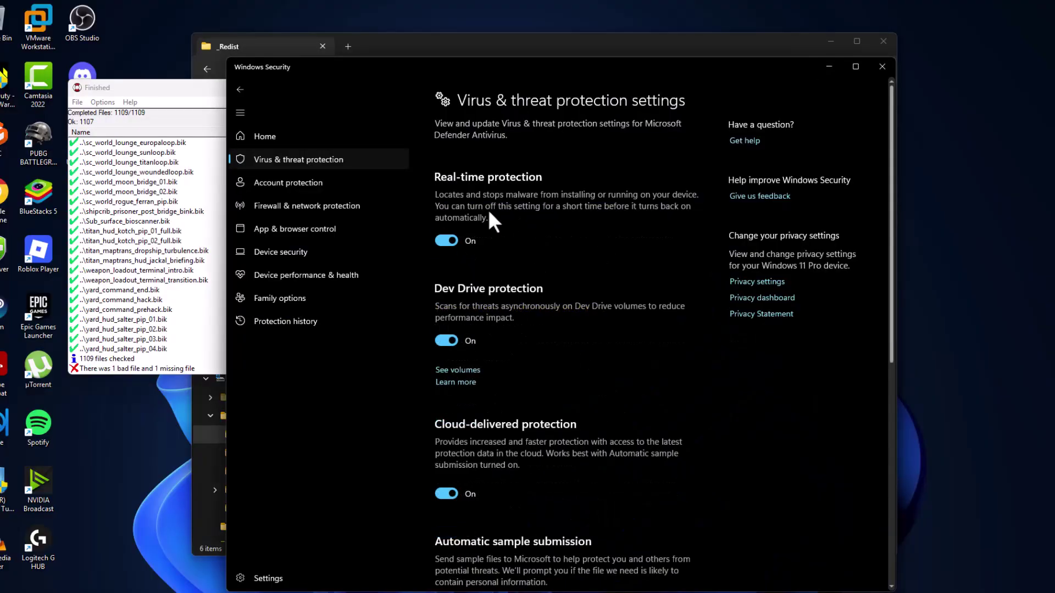
click(880, 73)
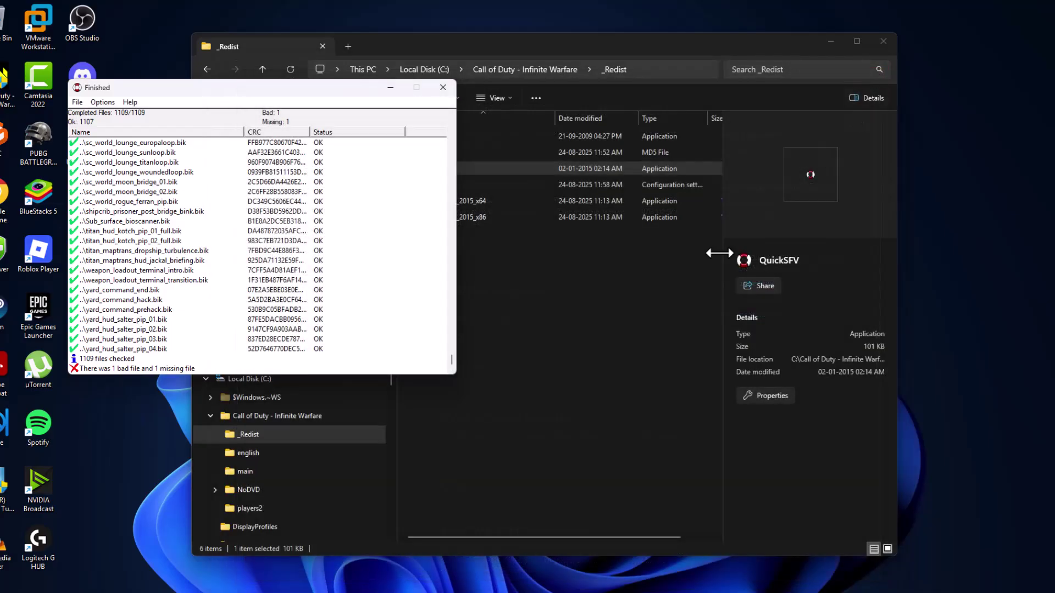
- Close the old QuickSFV results and re-verify all 1109 files against fitgirl.md5
click(440, 92)
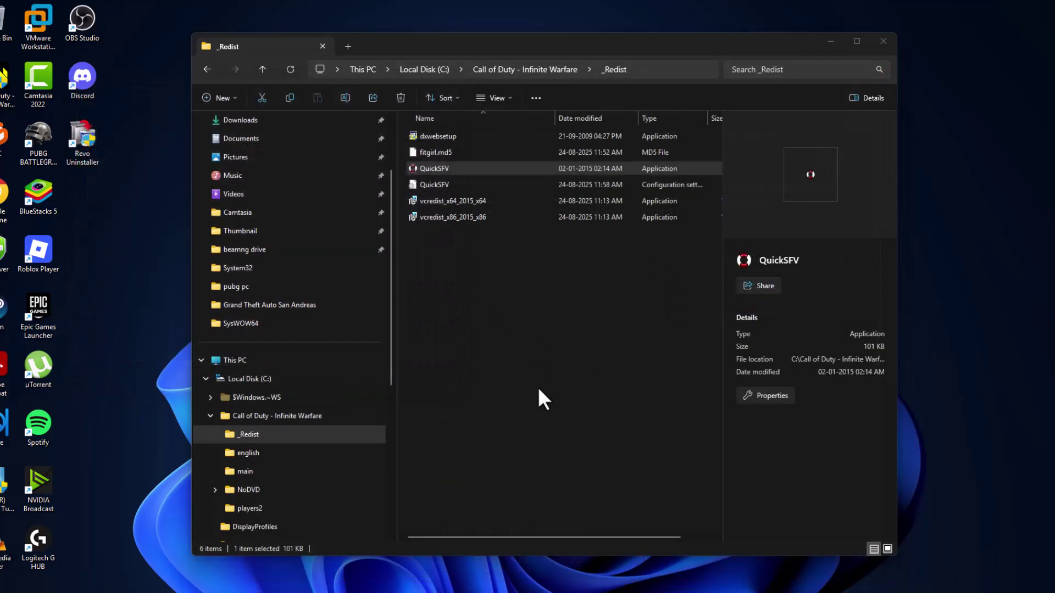
double_click(448, 170)
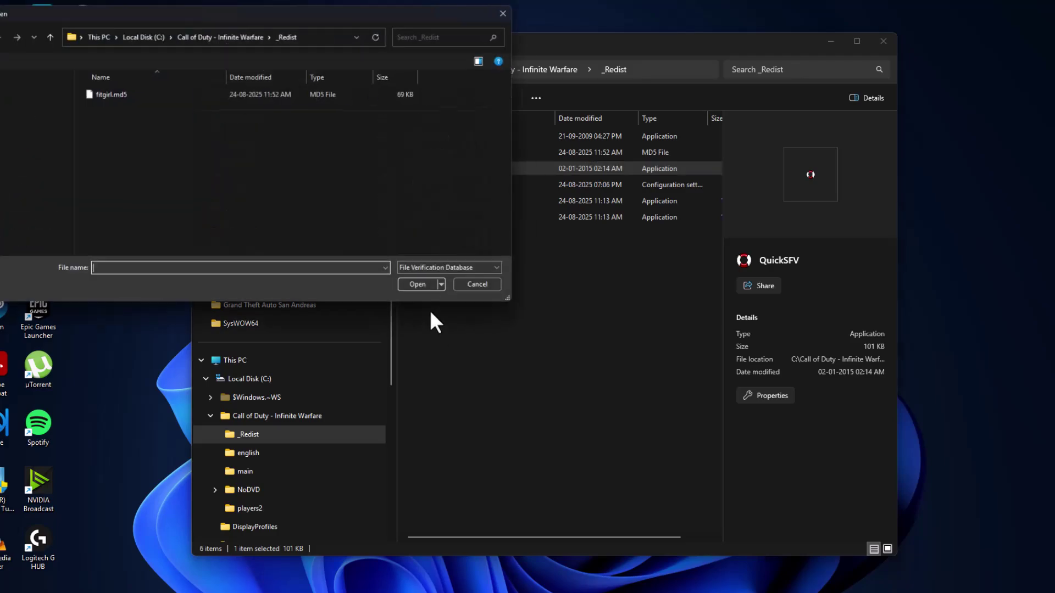
double_click(219, 93)
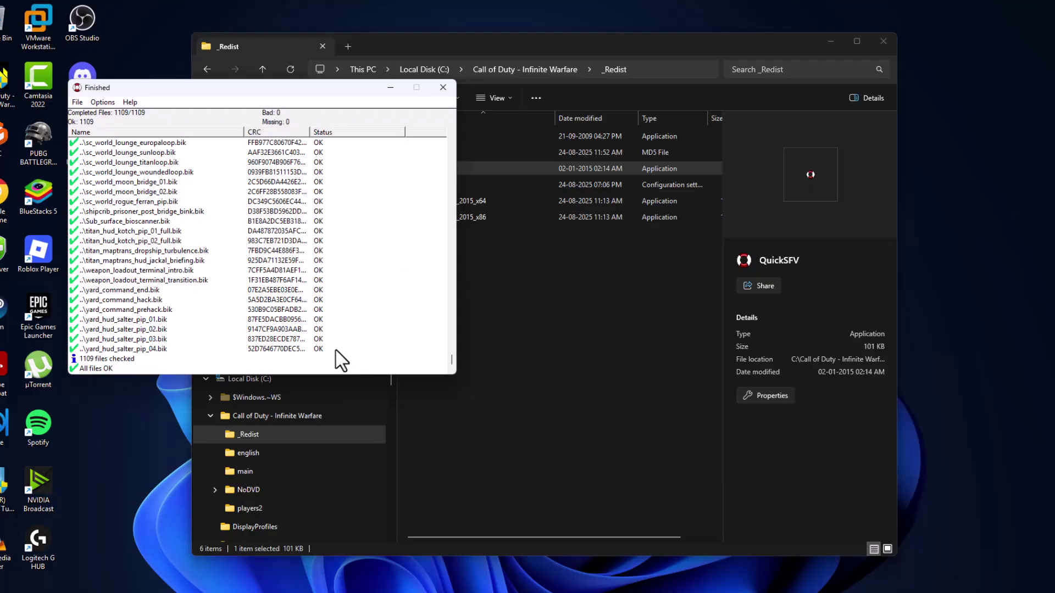
- Close the all-OK results, go up to the Call of Duty - Infinite Warfare folder, and start the game
click(443, 88)
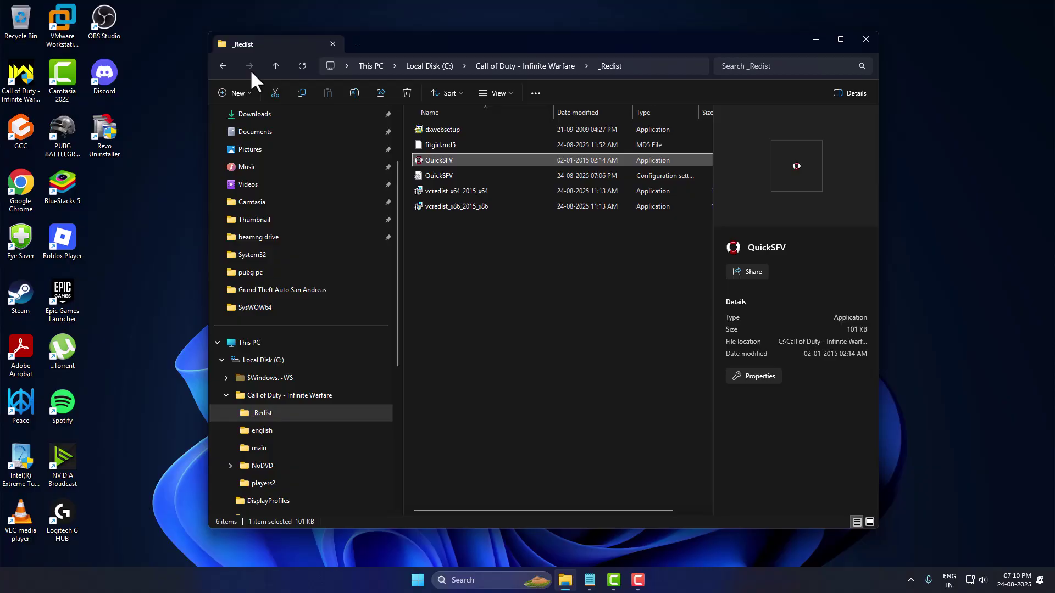
click(223, 66)
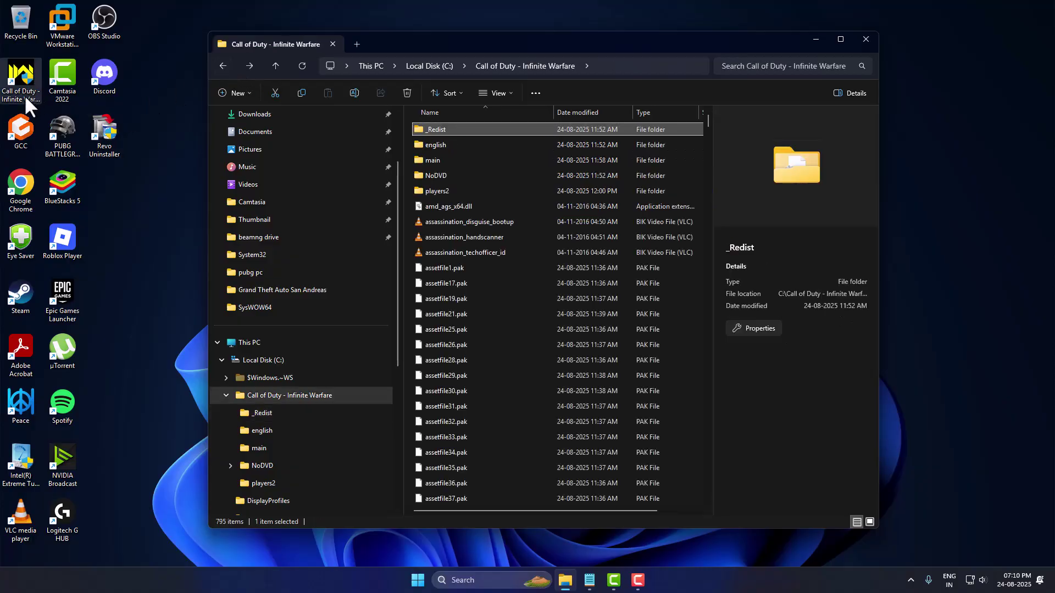
double_click(26, 83)
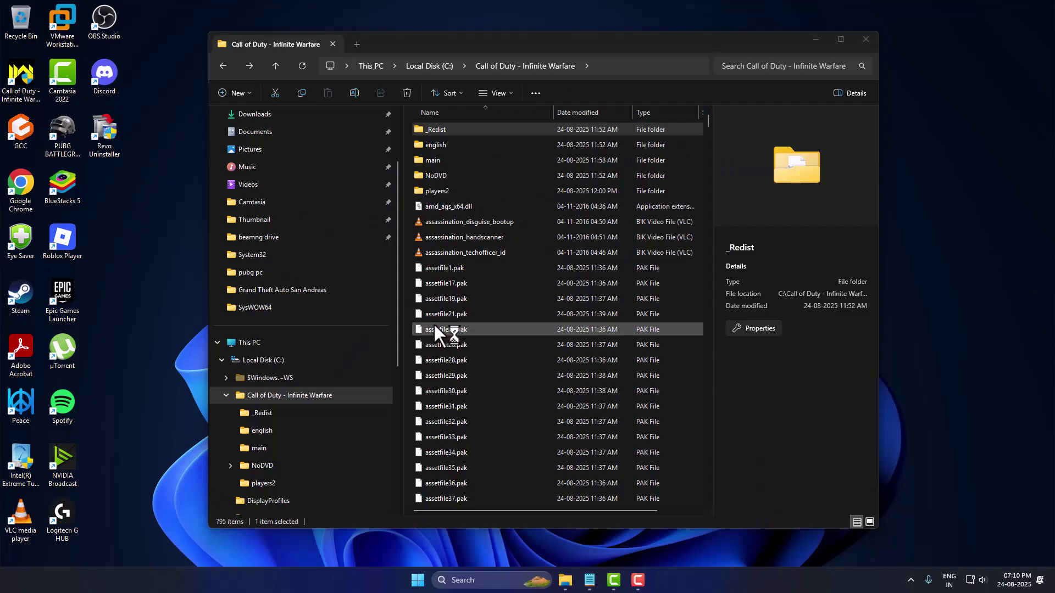